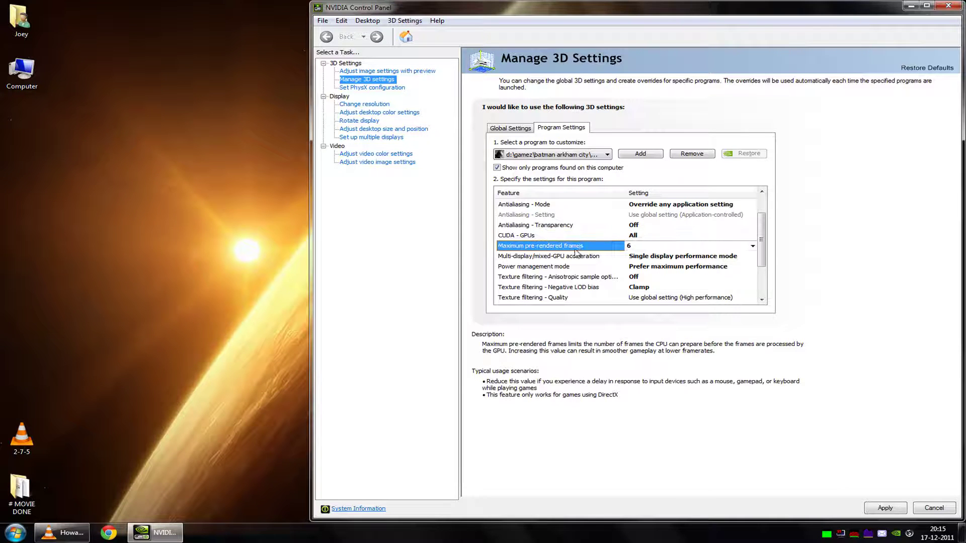
Step: Show the Maximum pre-rendered frames values for Batman Arkham City, leaving it at 6
click(573, 258)
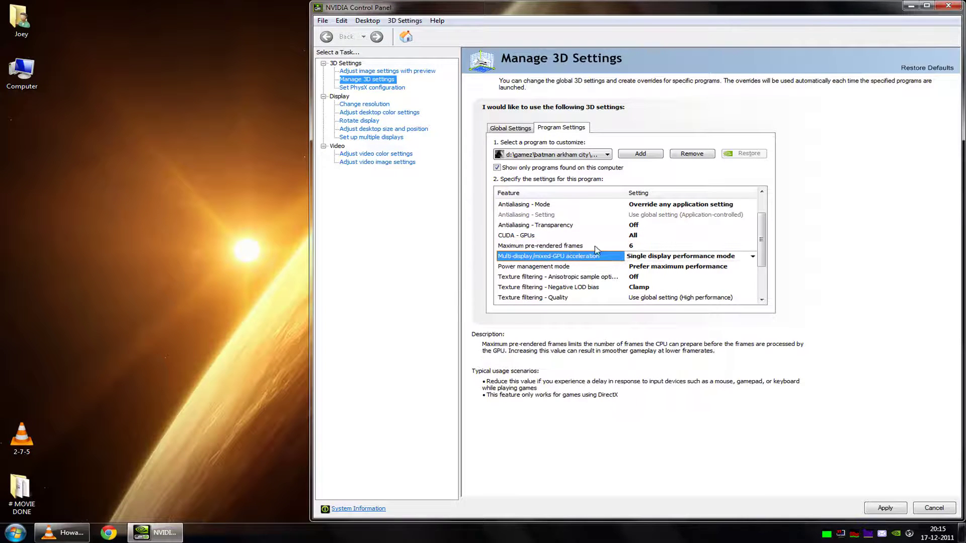
click(596, 247)
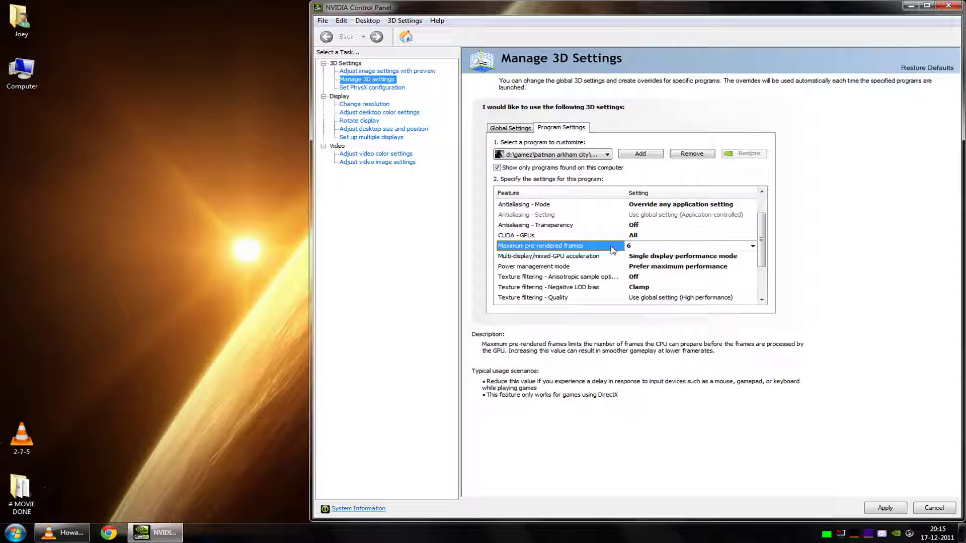
click(649, 245)
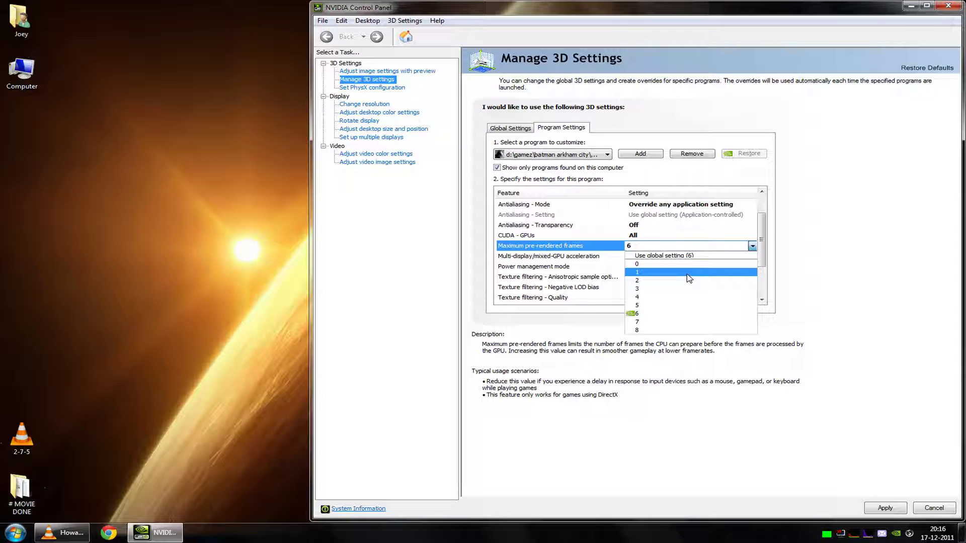
scroll(689, 279, up, 3)
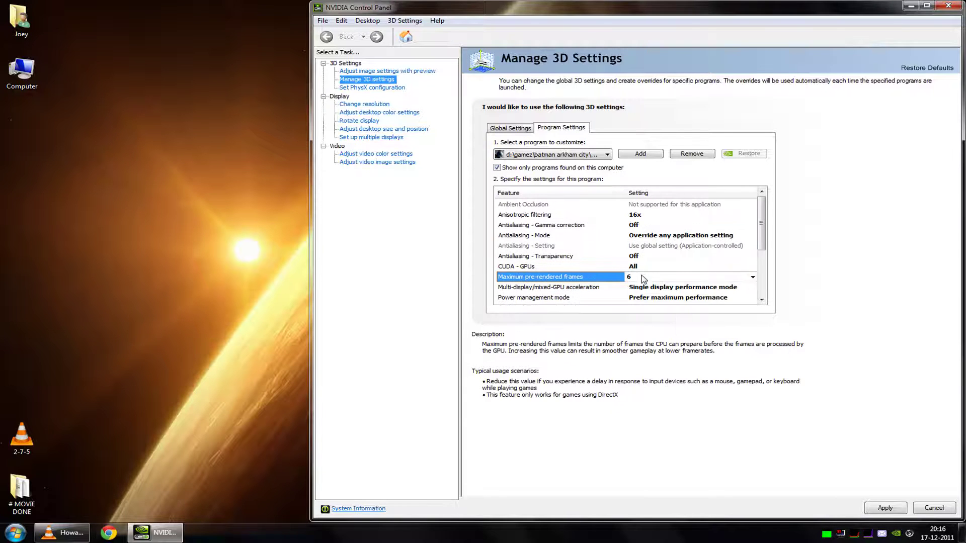
click(649, 280)
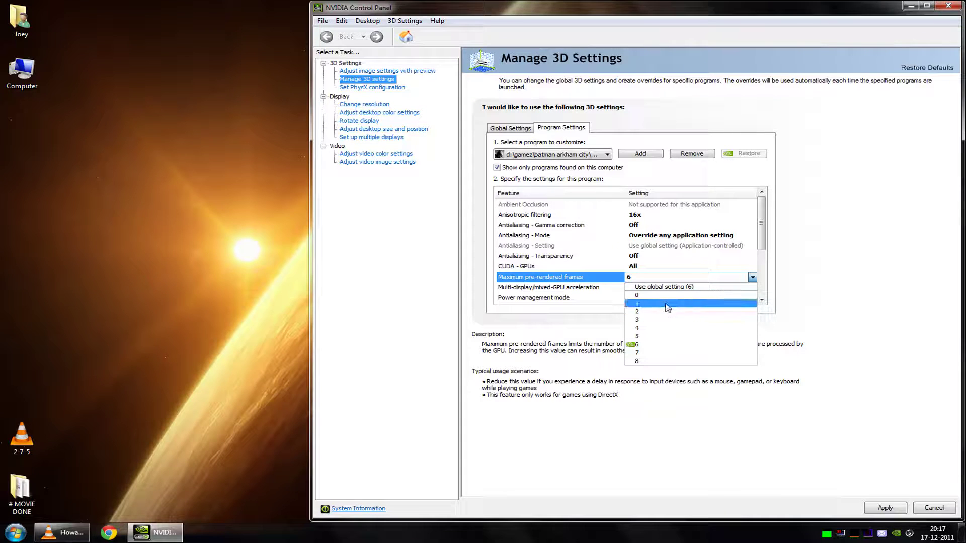
Step: Try Maximum pre-rendered frames at 1, then set it back to 6
click(668, 304)
click(659, 277)
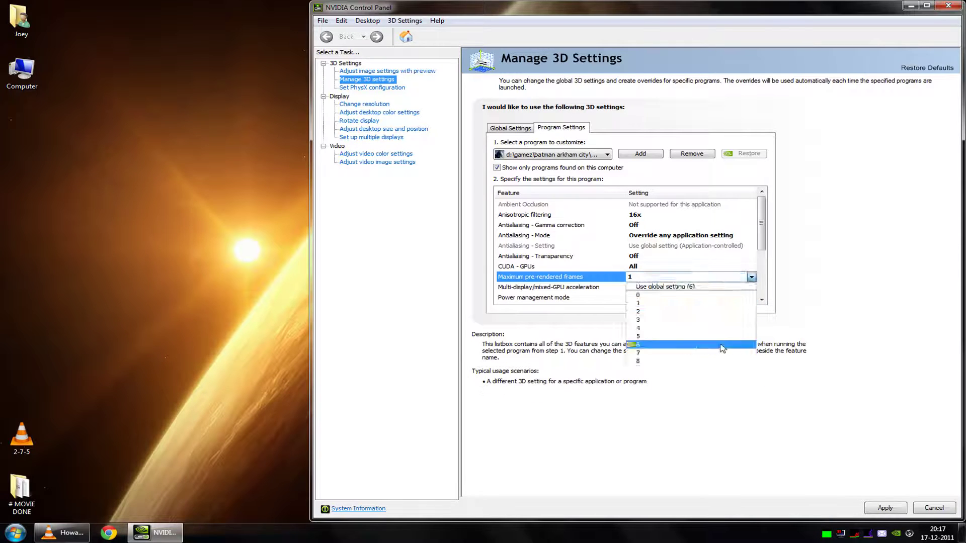
click(685, 345)
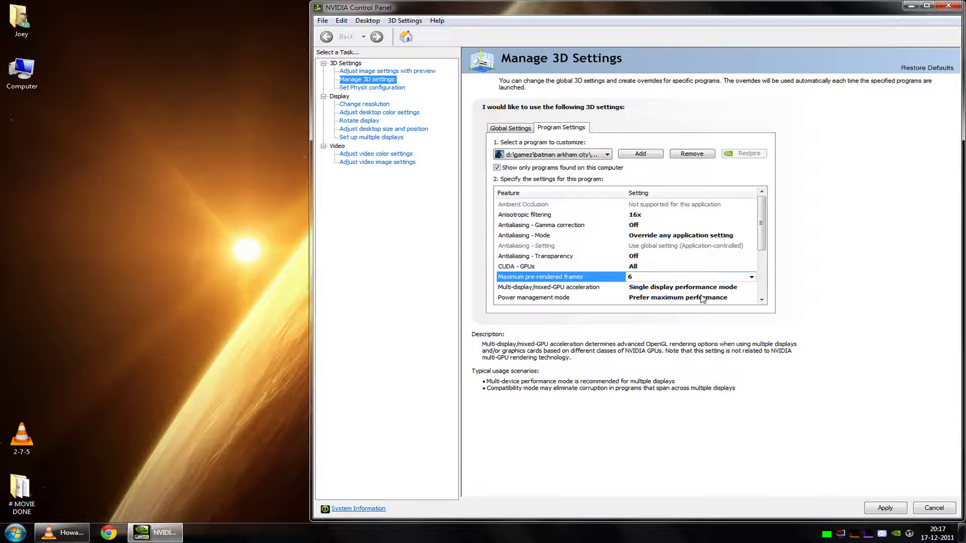
Step: Browse the CUDA - GPUs, pre-rendered frames and Multi-display/mixed-GPU acceleration rows
click(596, 270)
click(597, 276)
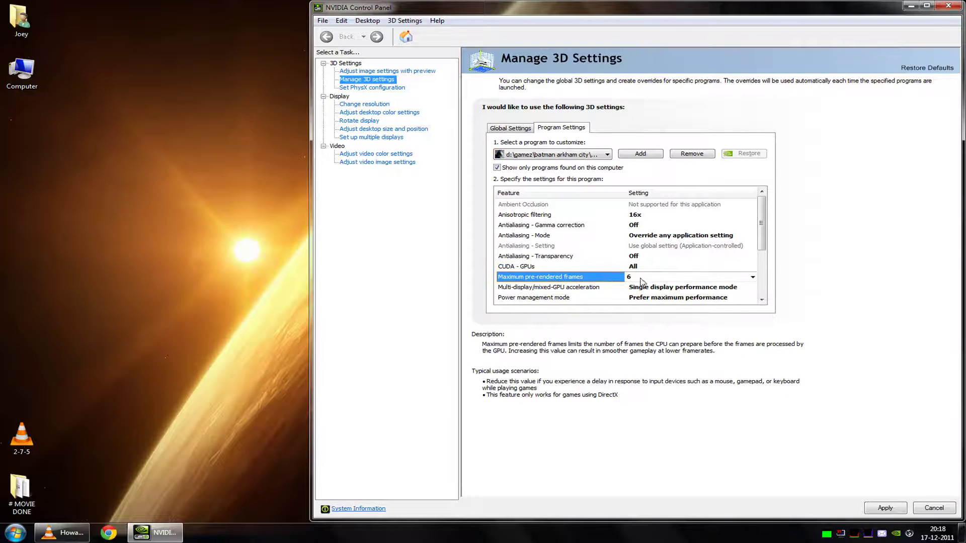
click(566, 286)
scroll(564, 271, down, 1)
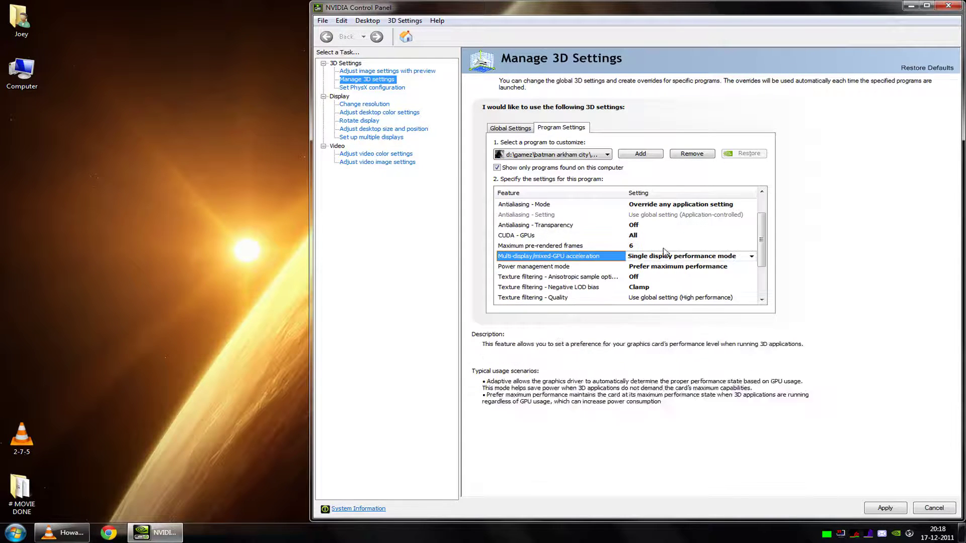
click(585, 246)
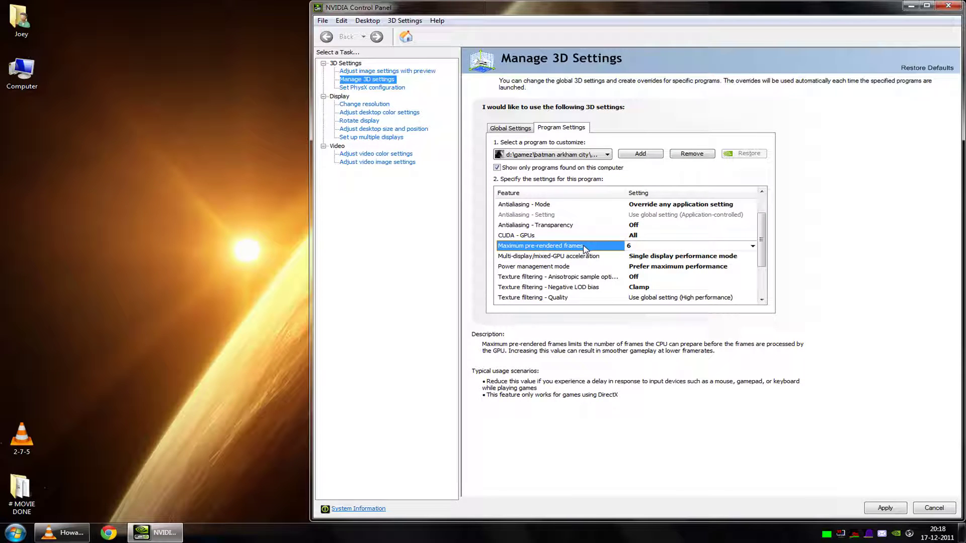
mouse_move(653, 270)
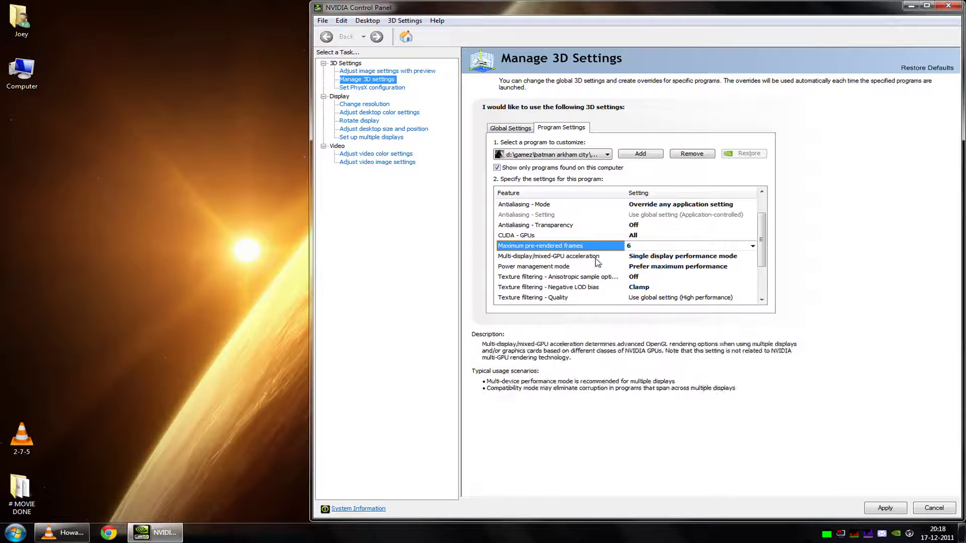
click(531, 257)
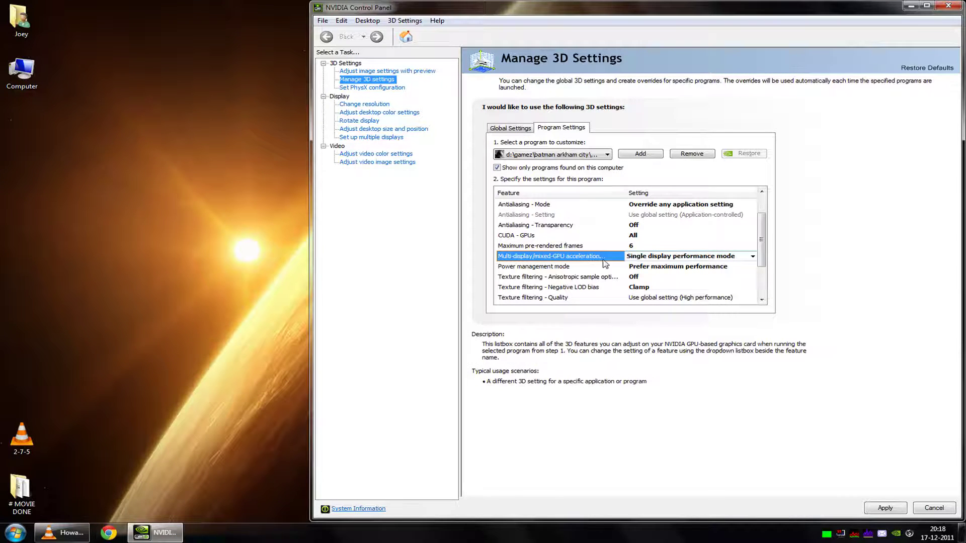
click(669, 258)
scroll(669, 259, up, 1)
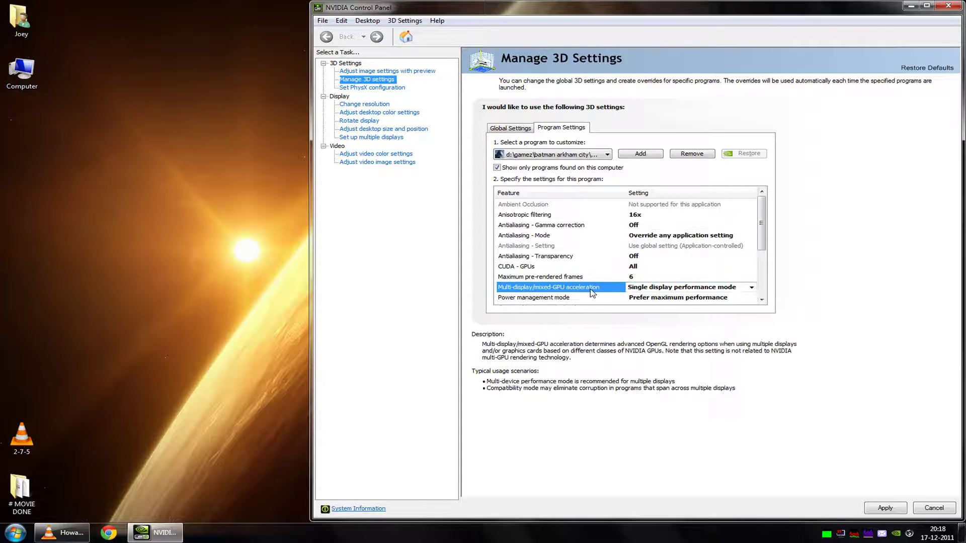
click(589, 297)
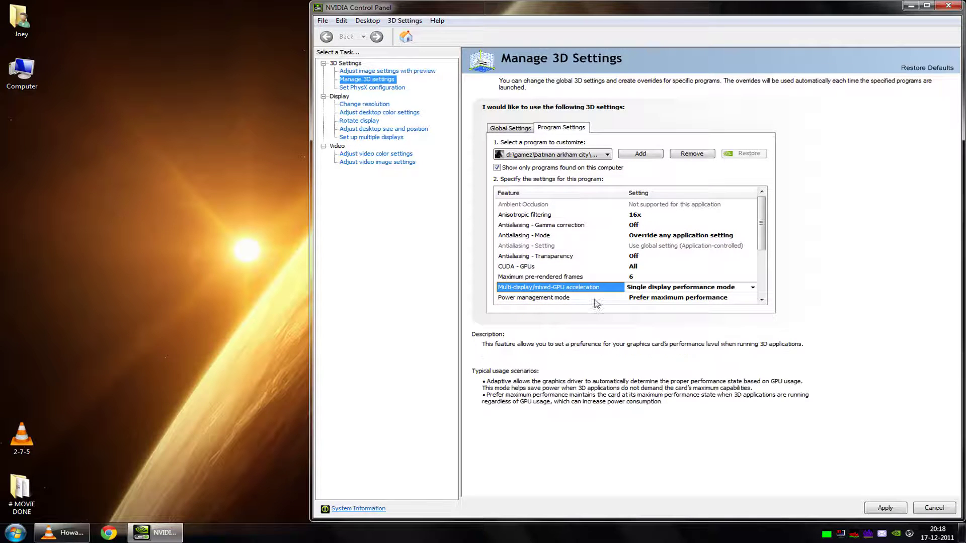
scroll(587, 302, down, 1)
click(659, 256)
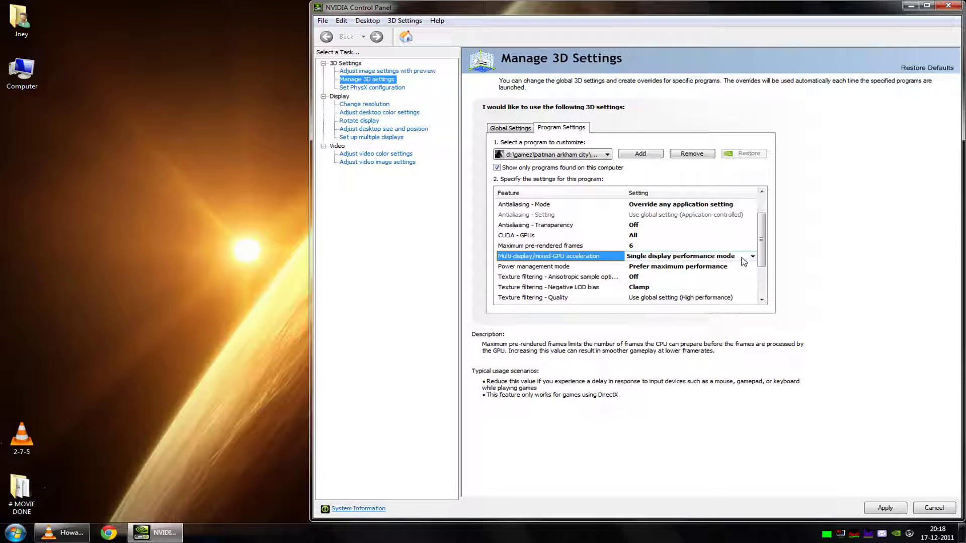
click(584, 267)
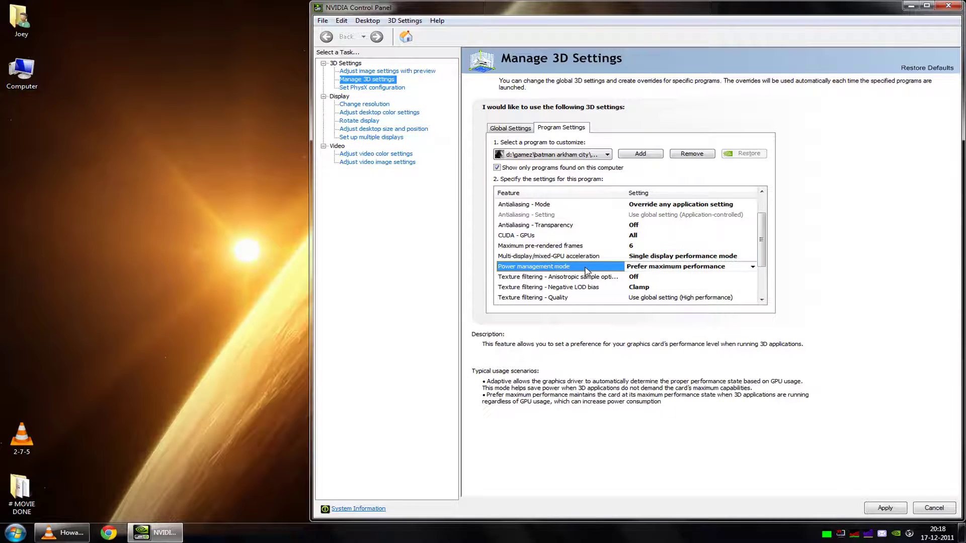
scroll(577, 271, down, 1)
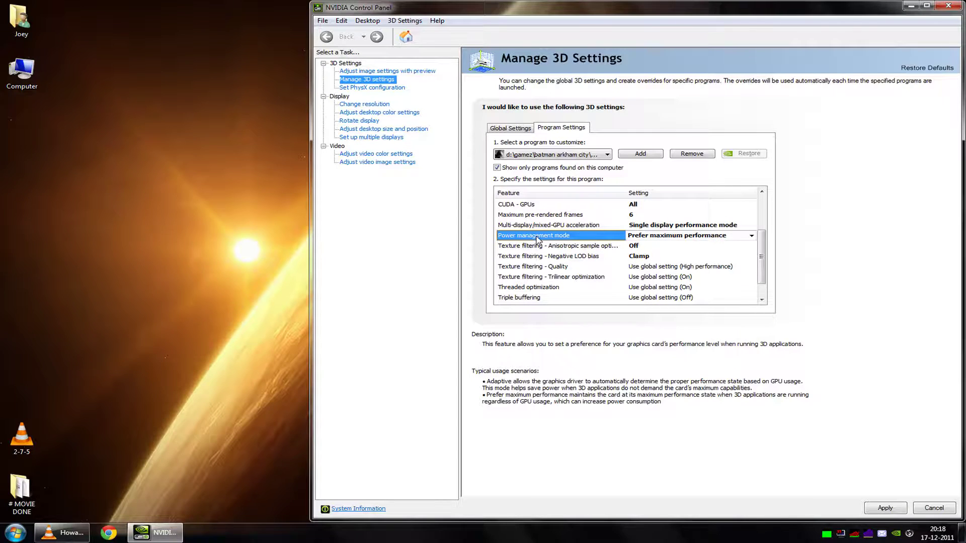
click(663, 238)
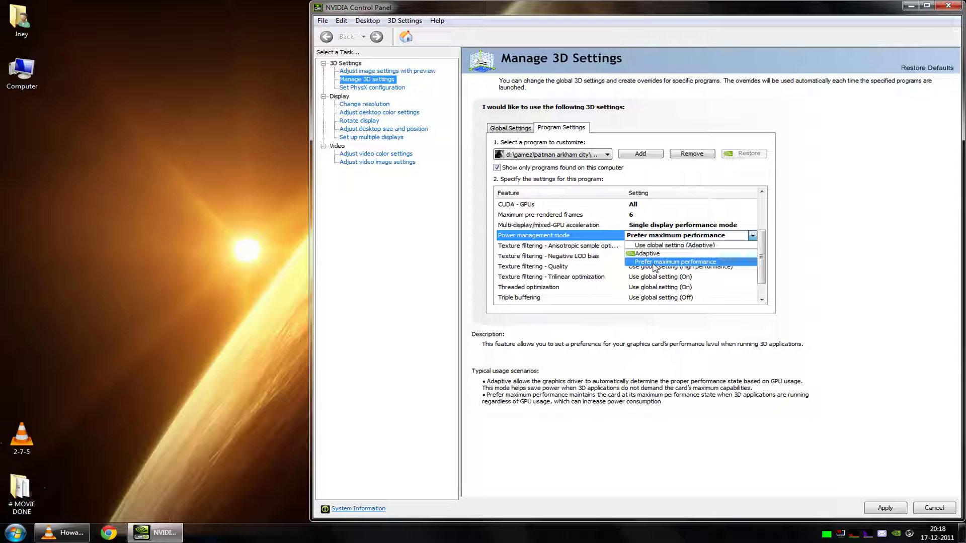
click(588, 240)
scroll(587, 241, up, 2)
scroll(588, 297, down, 1)
click(583, 276)
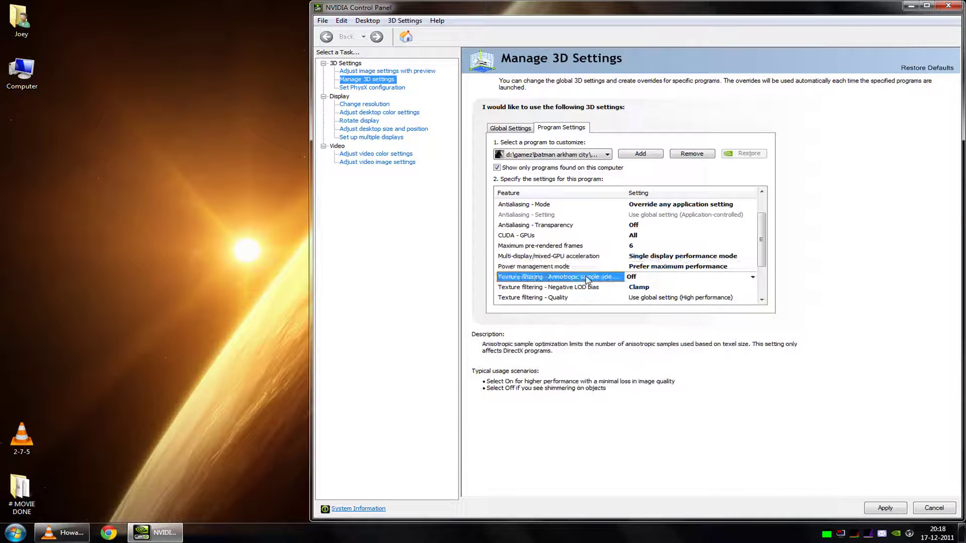
scroll(582, 277, down, 1)
click(619, 239)
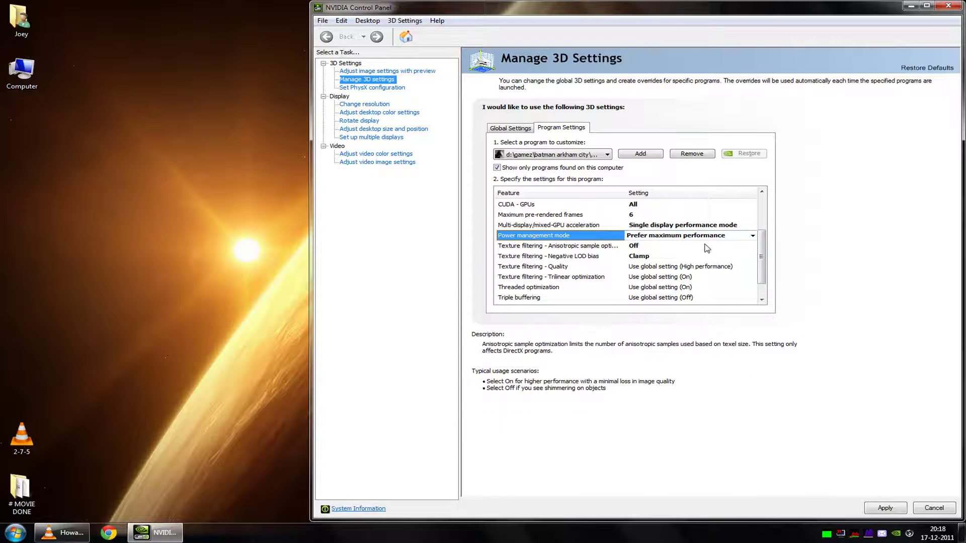
Step: Turn Texture filtering - Anisotropic sample optimization On
click(571, 246)
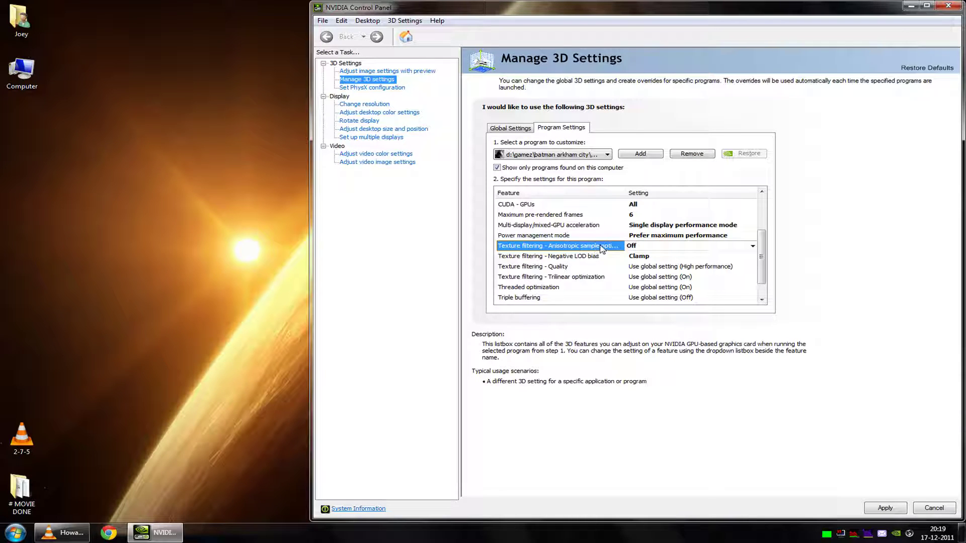
click(633, 248)
click(649, 274)
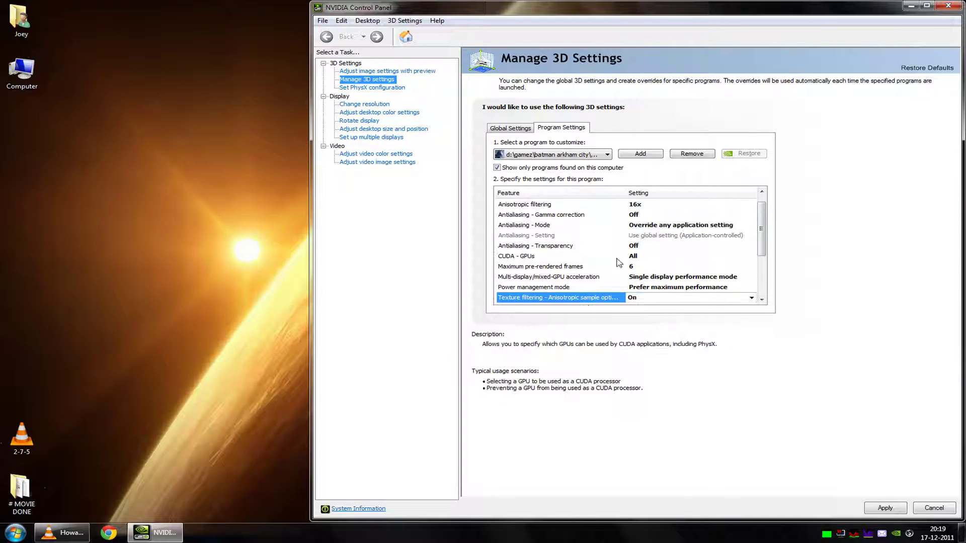
Step: Set Texture filtering - Negative LOD bias to Allow
scroll(596, 300, down, 1)
click(586, 278)
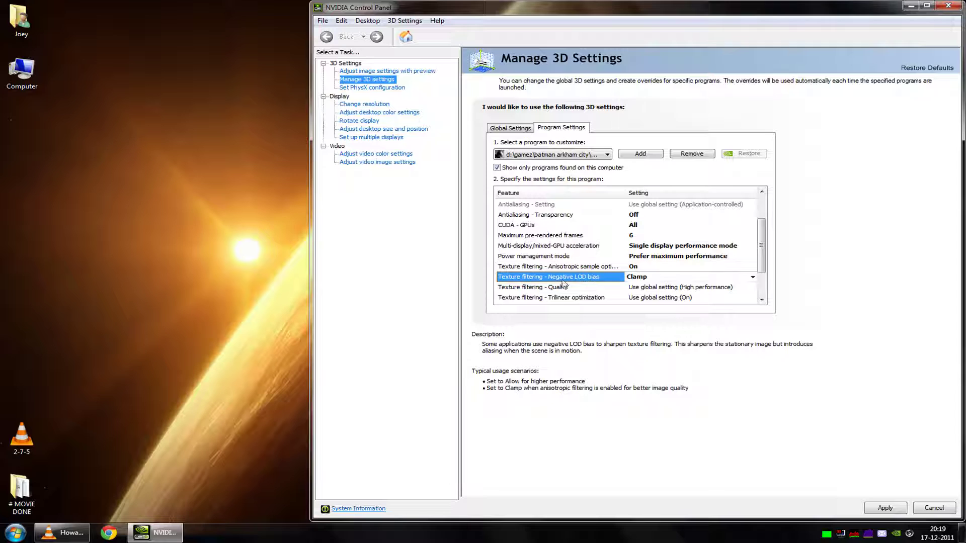
click(660, 280)
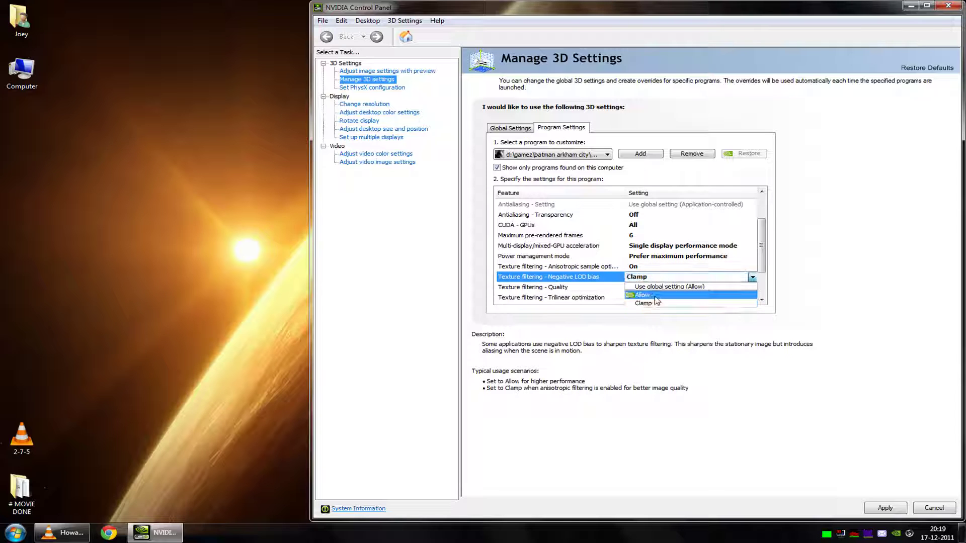
click(649, 296)
Step: Review the anisotropic sample optimization and Negative LOD bias rows to confirm both values
scroll(655, 296, up, 1)
click(652, 288)
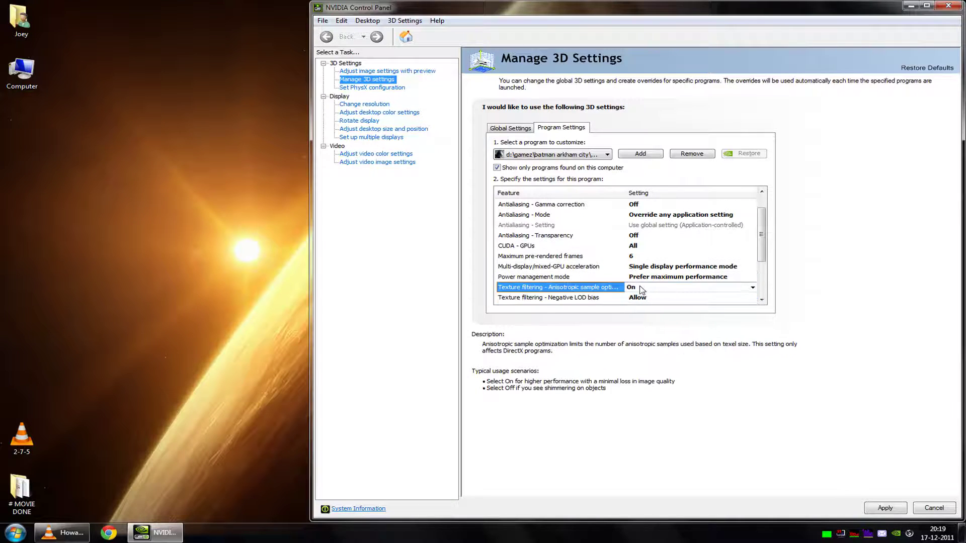
click(577, 297)
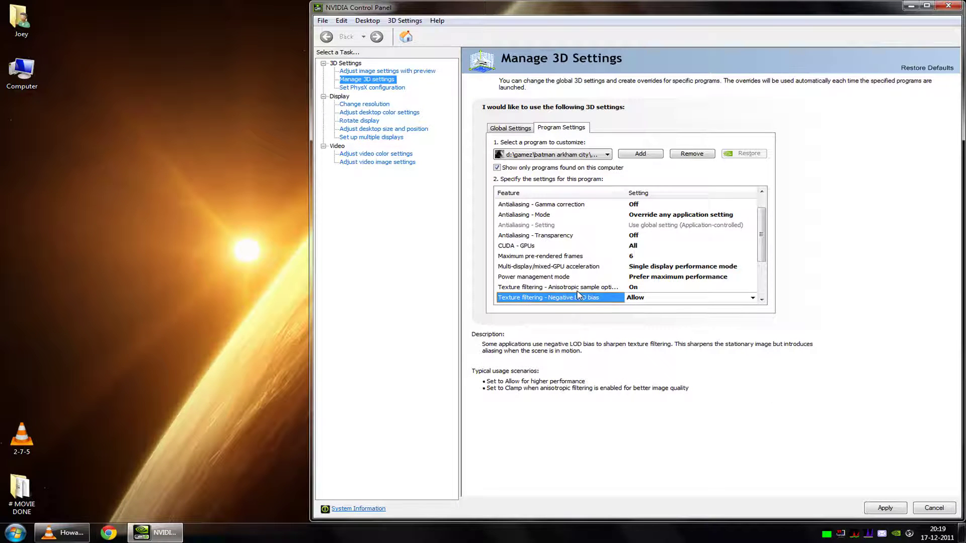
click(583, 288)
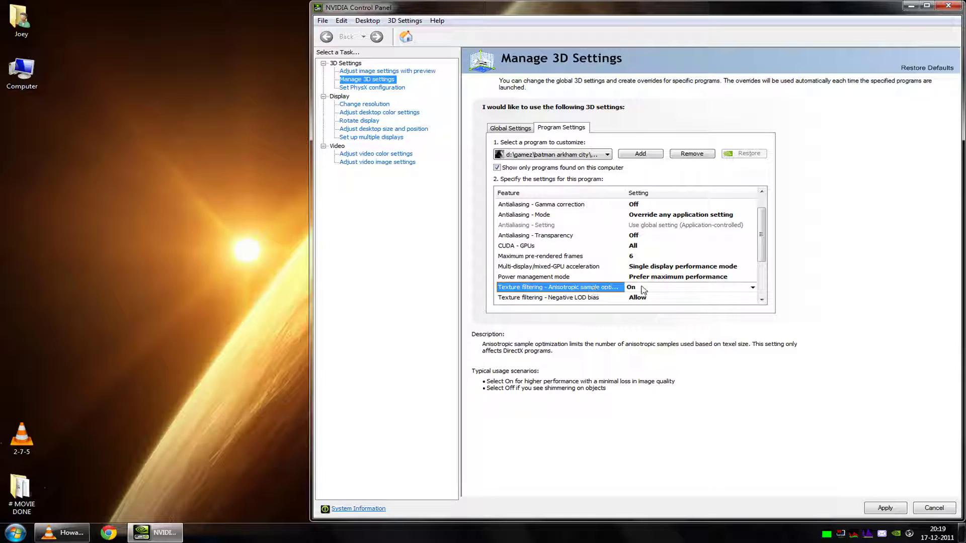
click(585, 298)
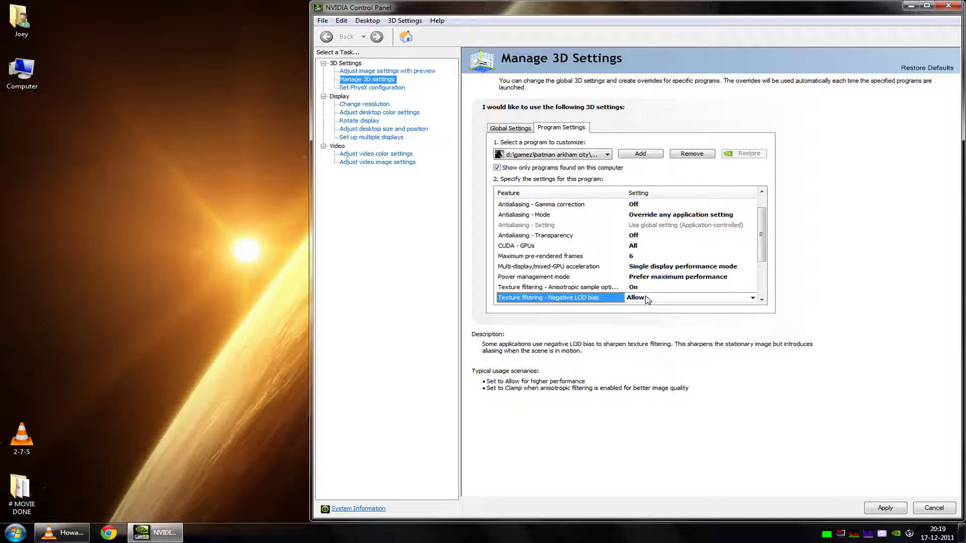
click(619, 288)
click(599, 297)
click(579, 289)
scroll(581, 295, down, 1)
click(591, 266)
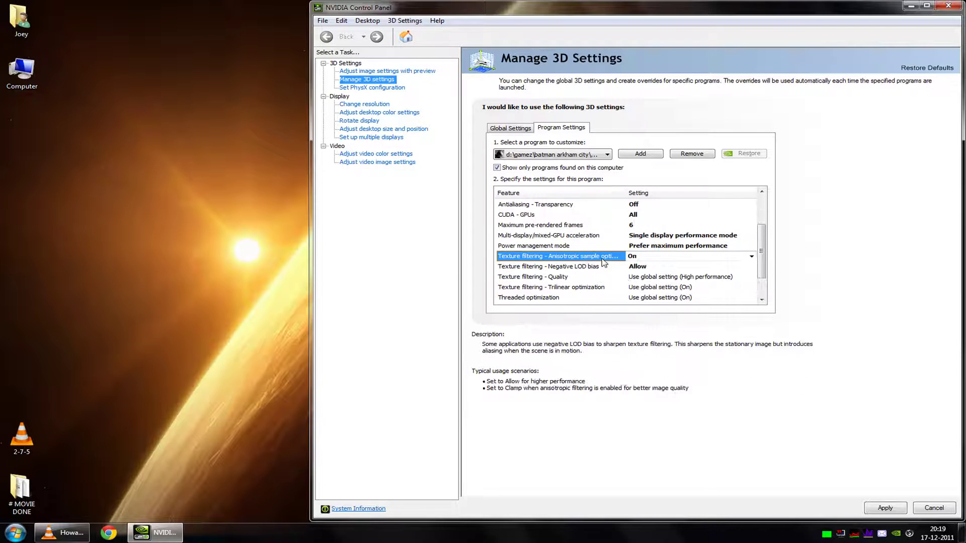
click(603, 258)
click(587, 266)
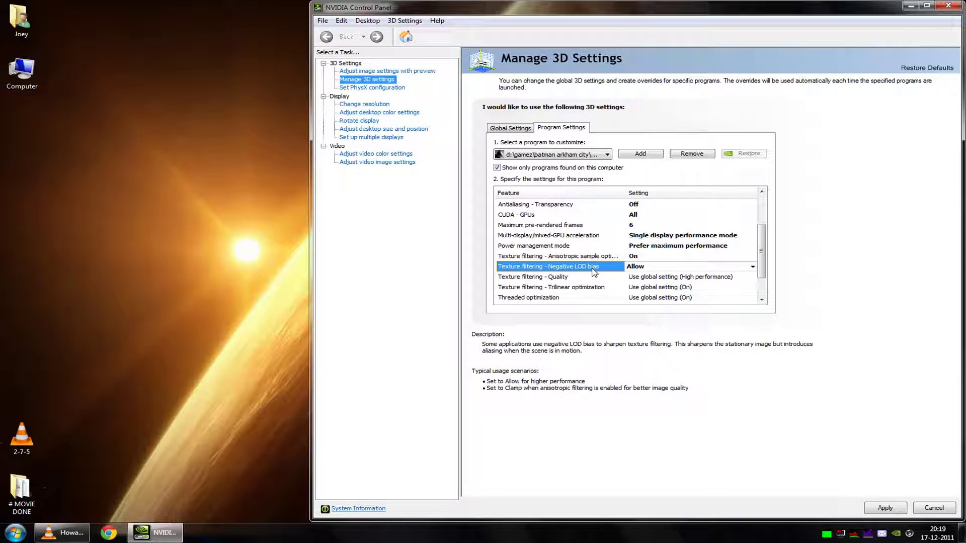
click(596, 256)
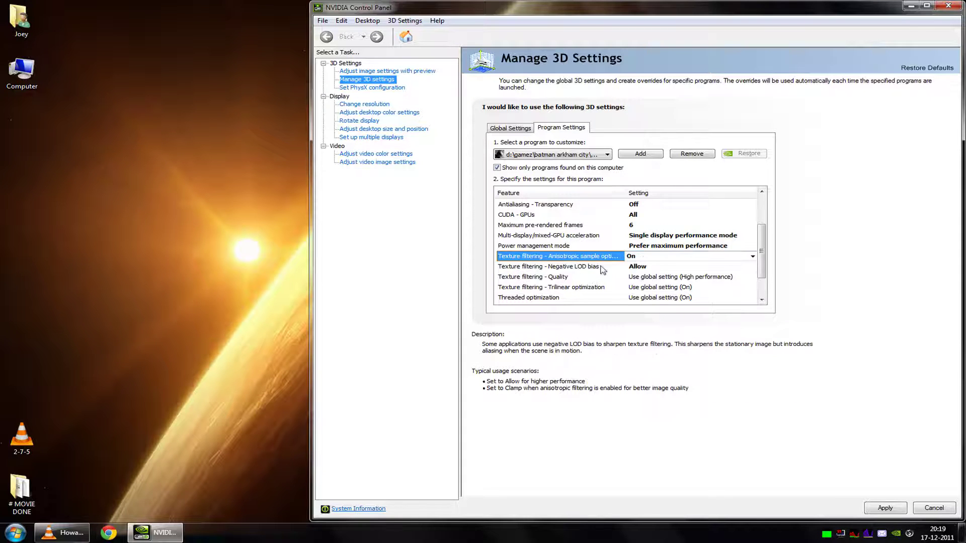
Step: Set Texture filtering - Quality to High performance for Batman Arkham City
click(603, 270)
scroll(582, 277, up, 1)
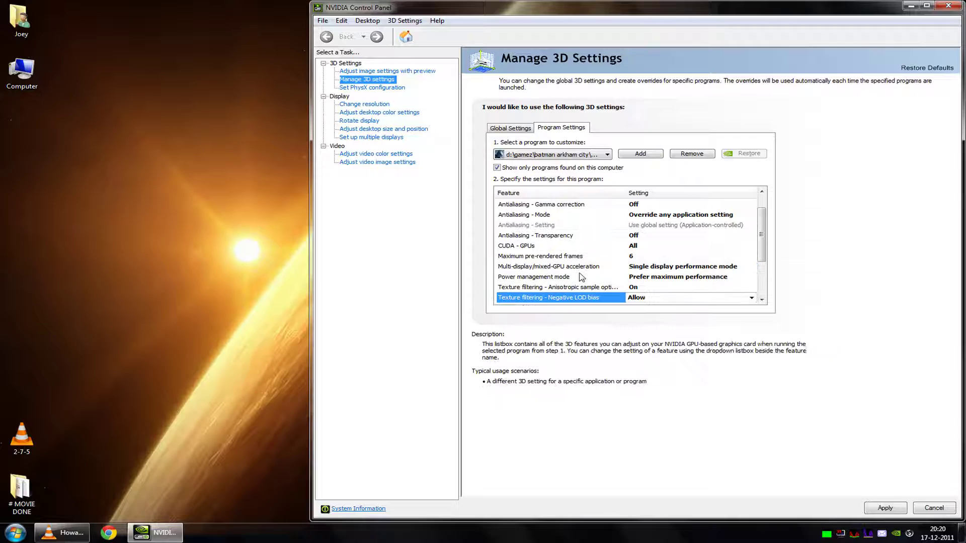
scroll(582, 271, down, 2)
click(587, 247)
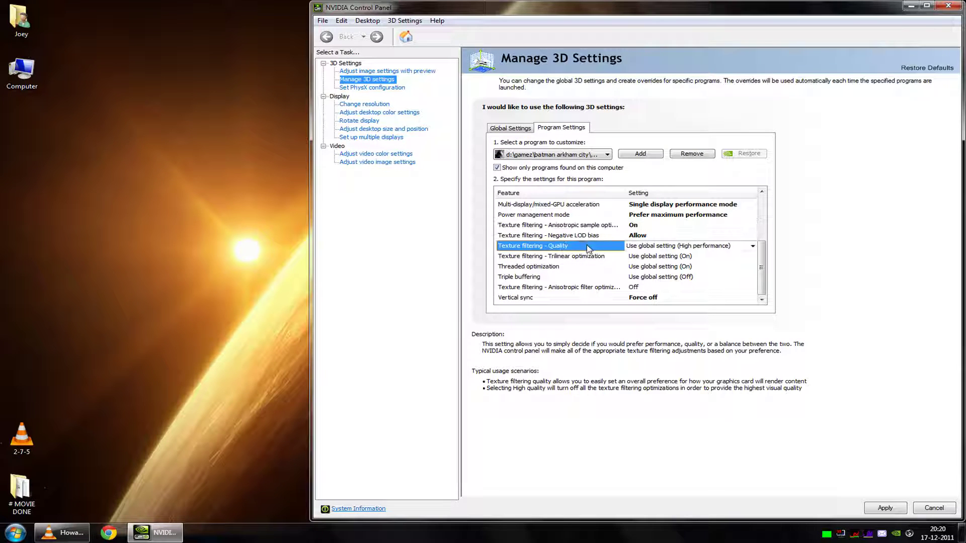
click(660, 246)
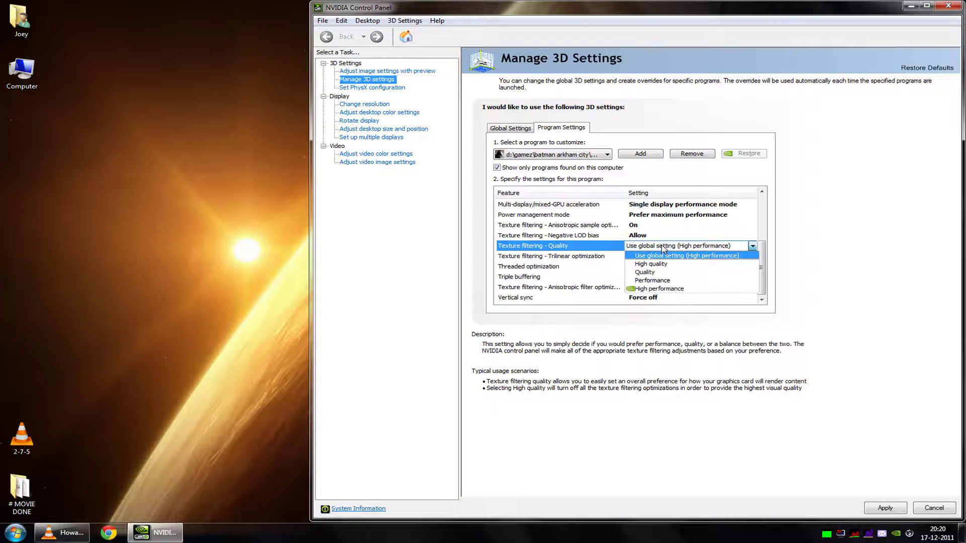
click(685, 290)
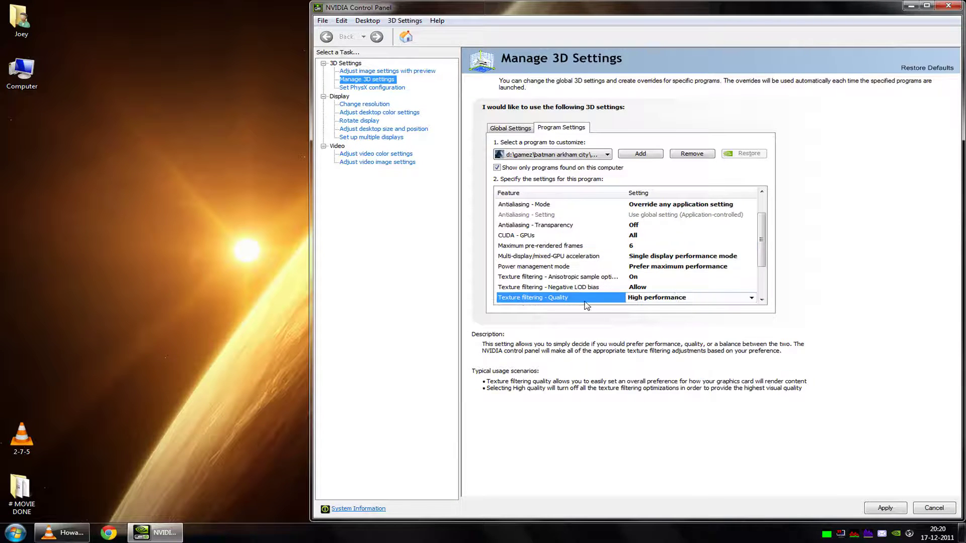
click(578, 257)
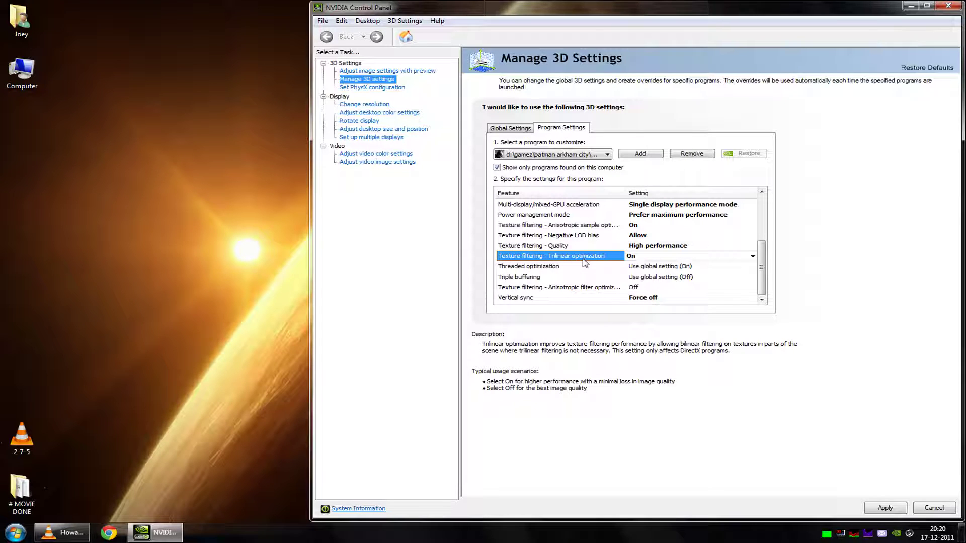
Step: Set Threaded optimization to On for Batman Arkham City
click(577, 267)
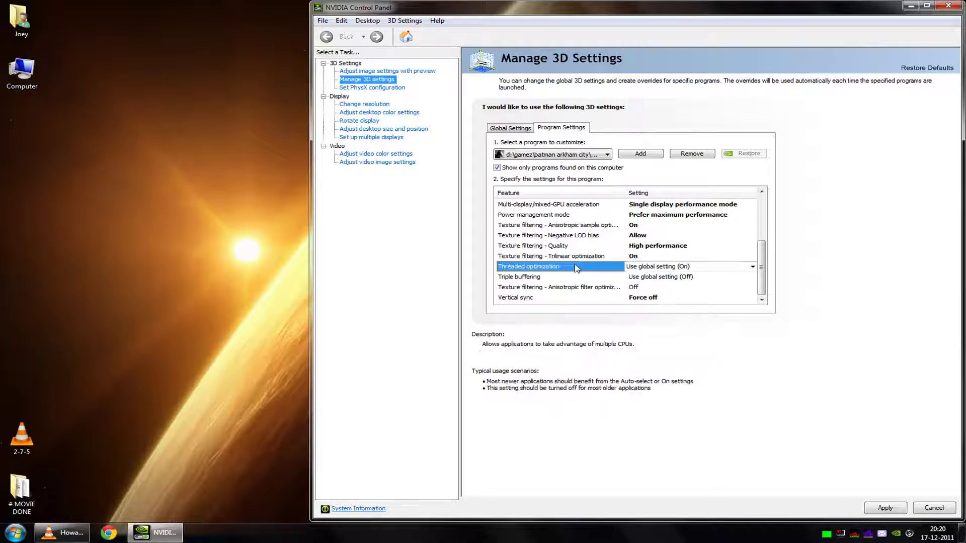
click(583, 279)
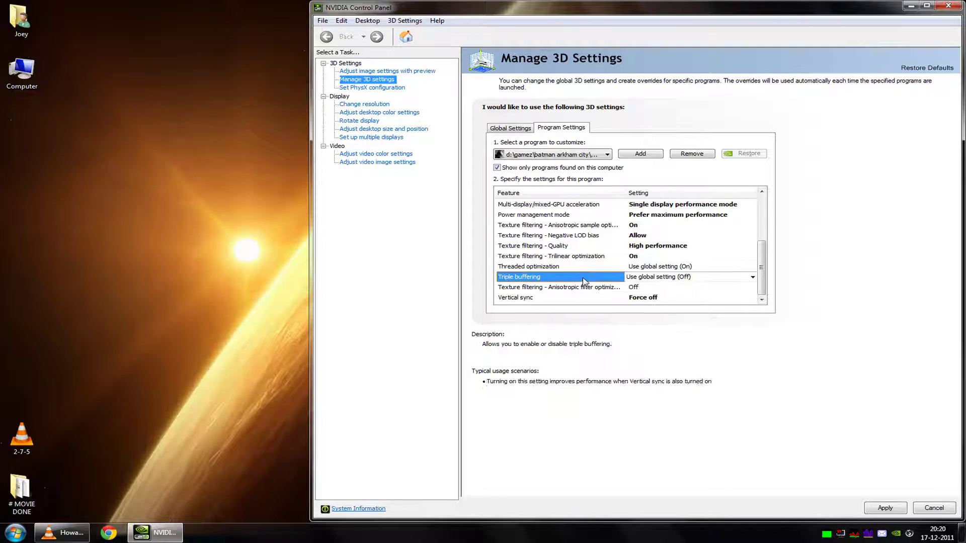
click(586, 268)
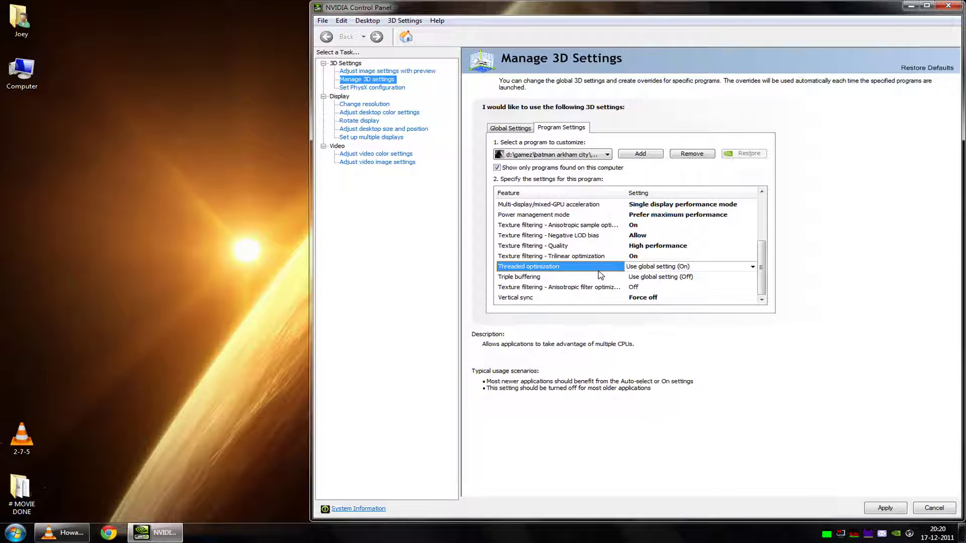
click(650, 268)
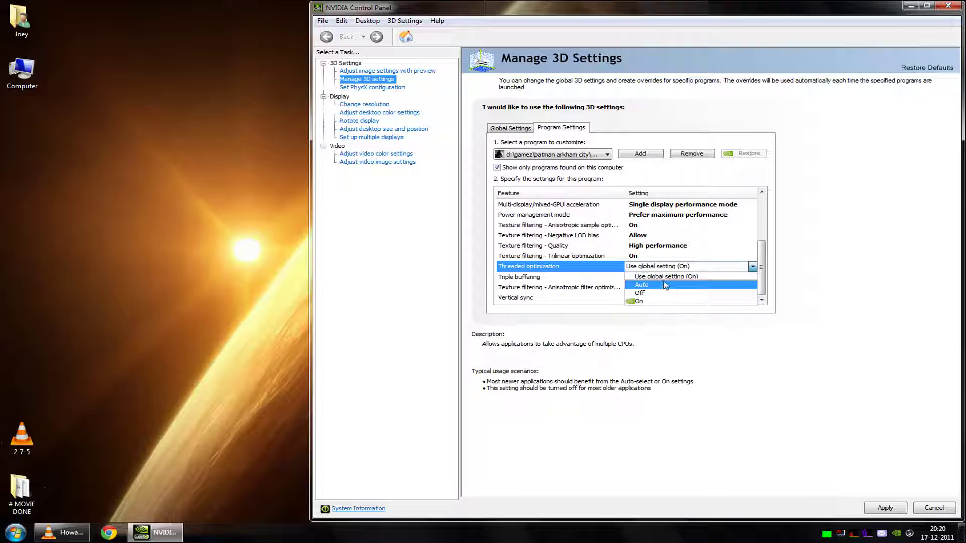
click(648, 302)
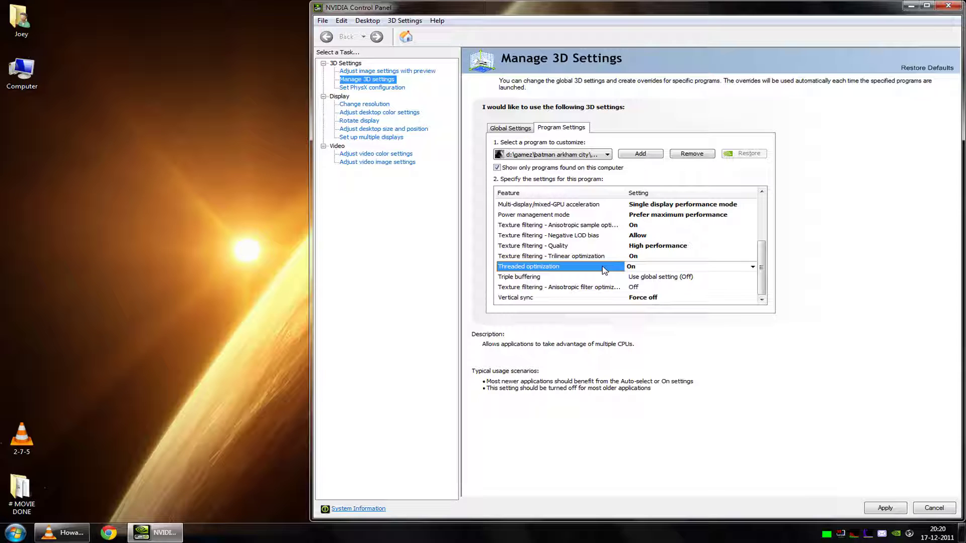
Step: Recheck the Threaded optimization choices, leaving it On
click(584, 277)
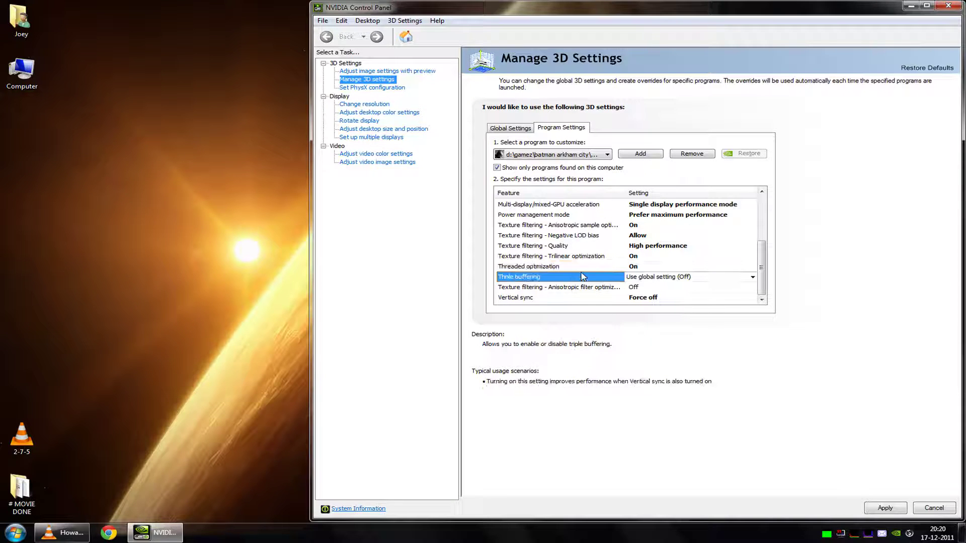
click(630, 266)
click(656, 270)
click(656, 269)
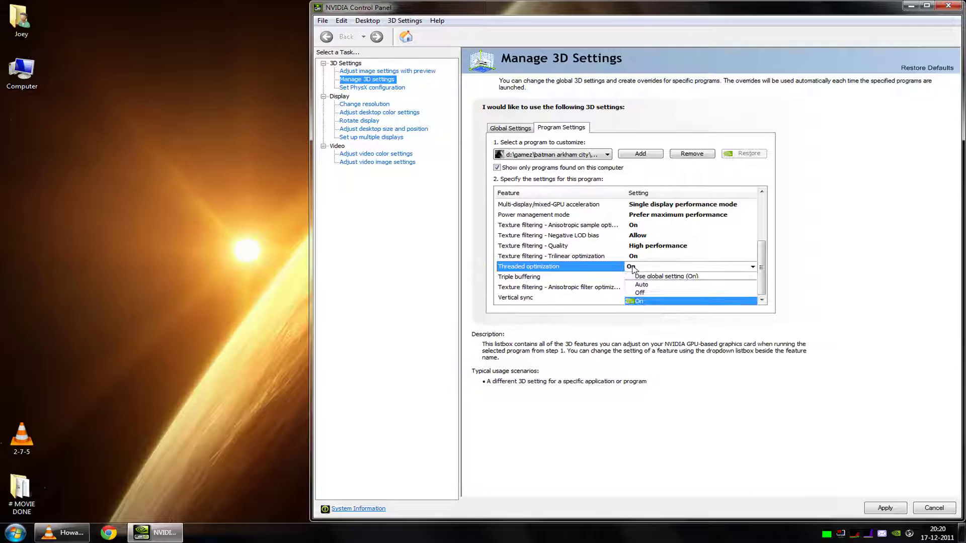
click(582, 271)
scroll(582, 270, up, 1)
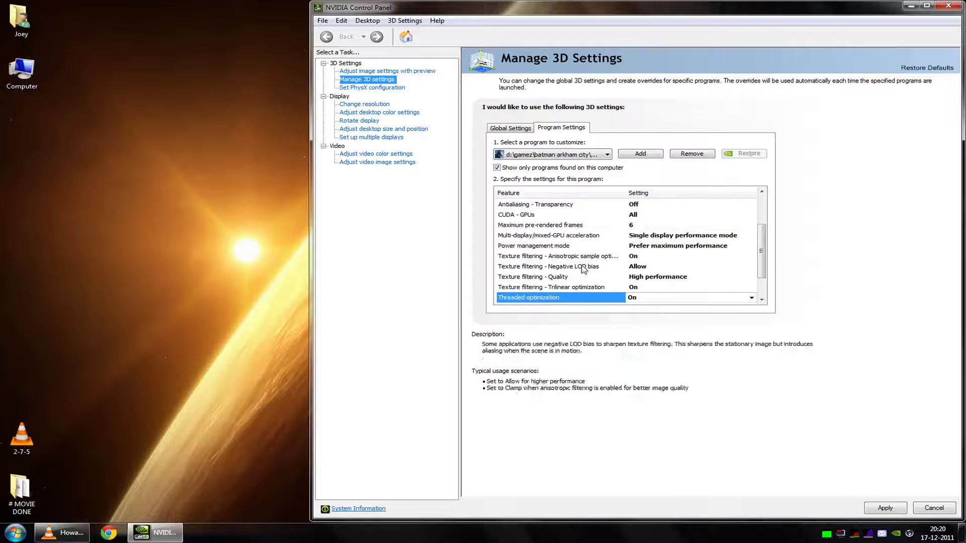
scroll(585, 297, down, 1)
click(644, 267)
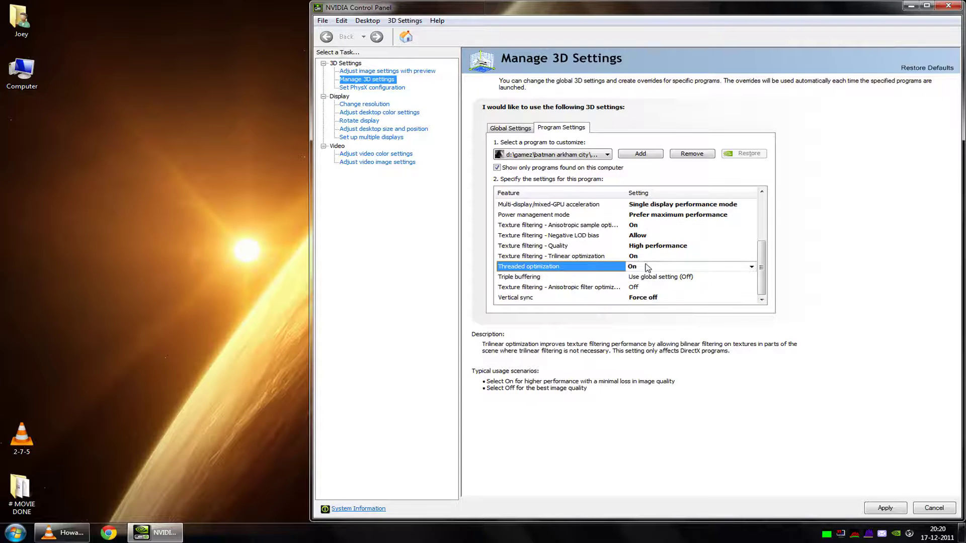
click(642, 271)
scroll(583, 299, up, 1)
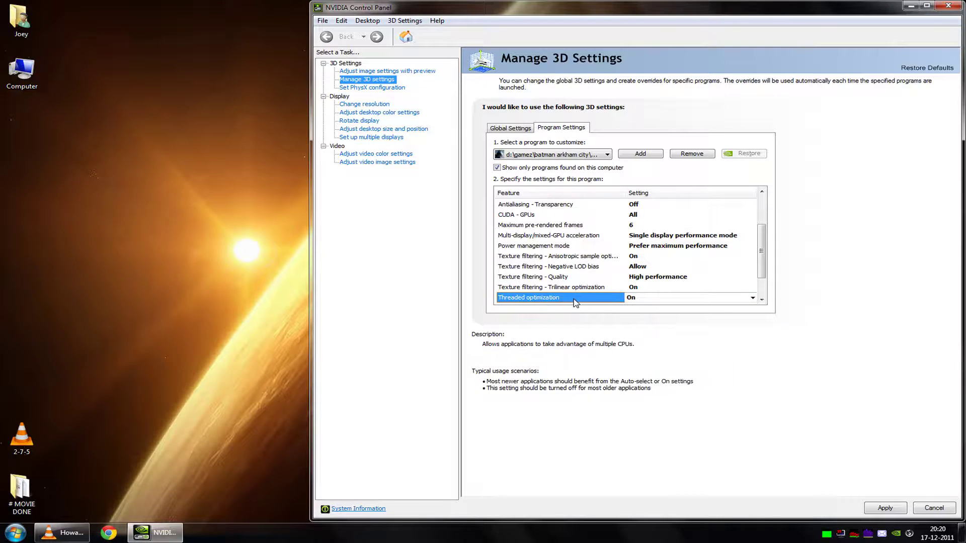
scroll(583, 299, down, 1)
click(587, 278)
click(601, 267)
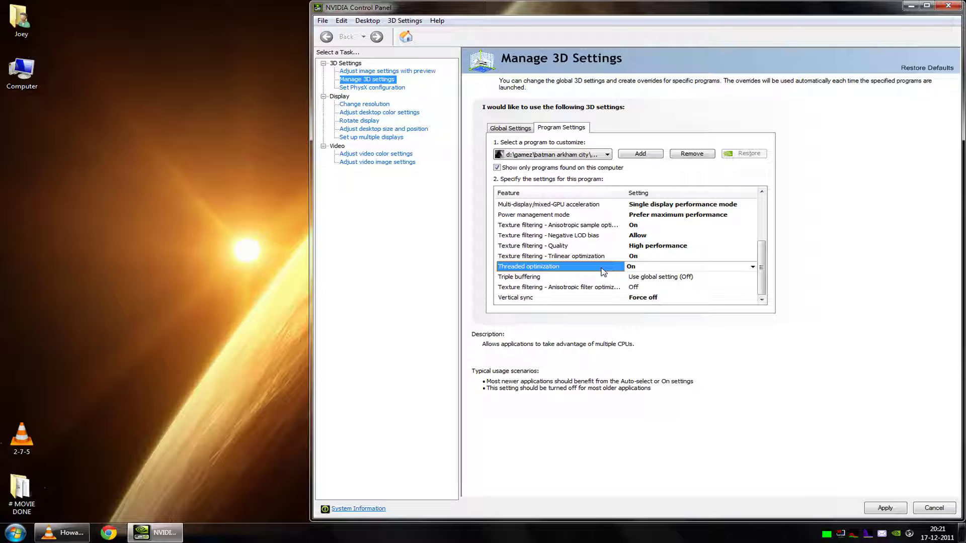
click(578, 278)
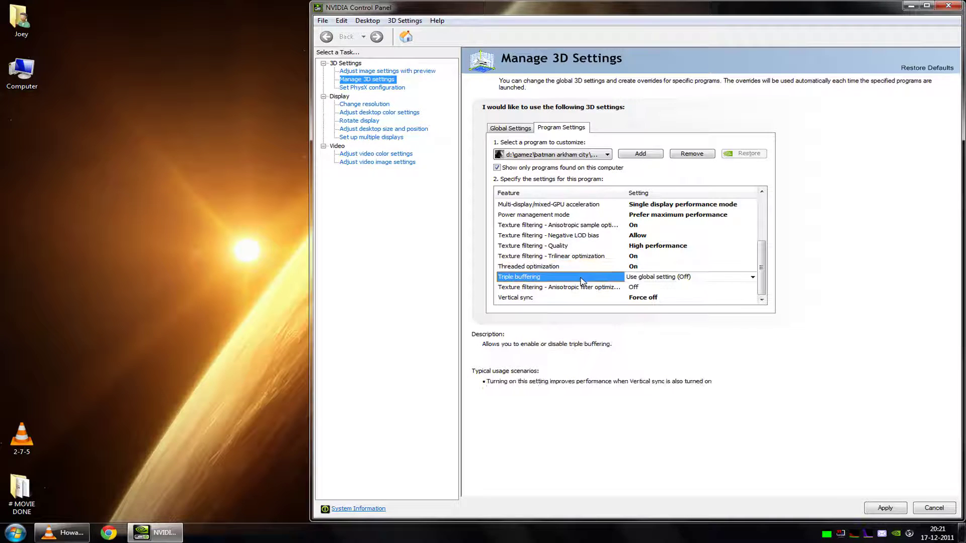
click(547, 287)
click(556, 277)
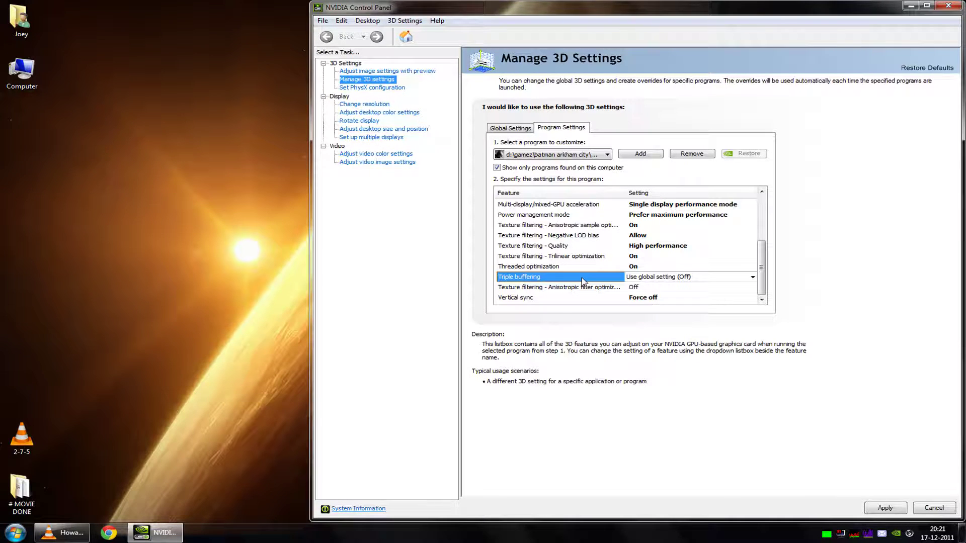
click(559, 287)
click(561, 298)
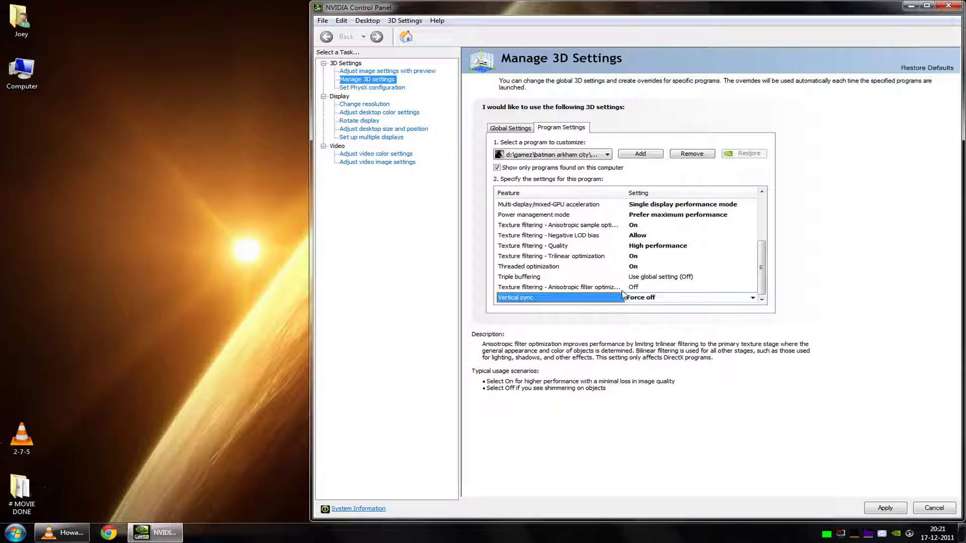
click(578, 287)
click(563, 278)
click(566, 288)
click(562, 299)
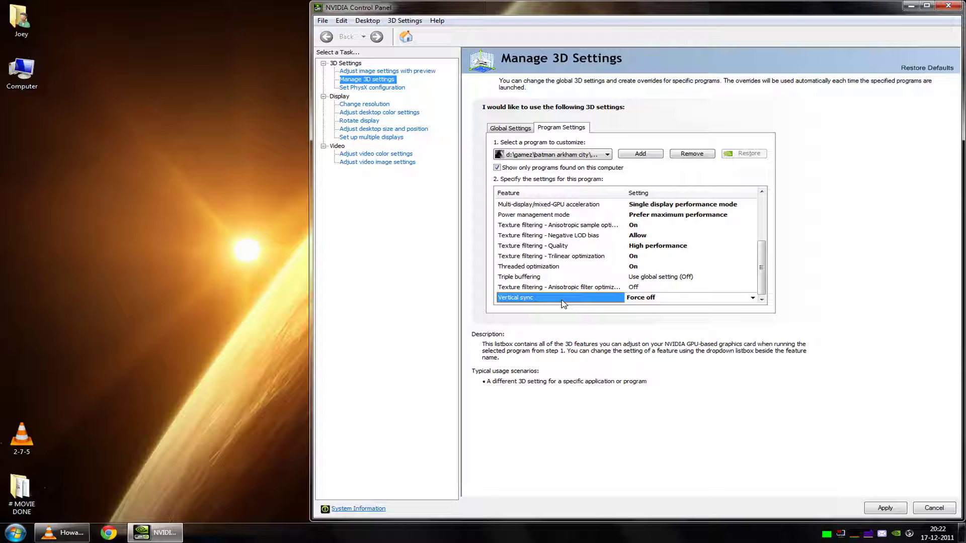
Step: Apply Vertical sync Force on, then go to Adjust video color settings
click(629, 298)
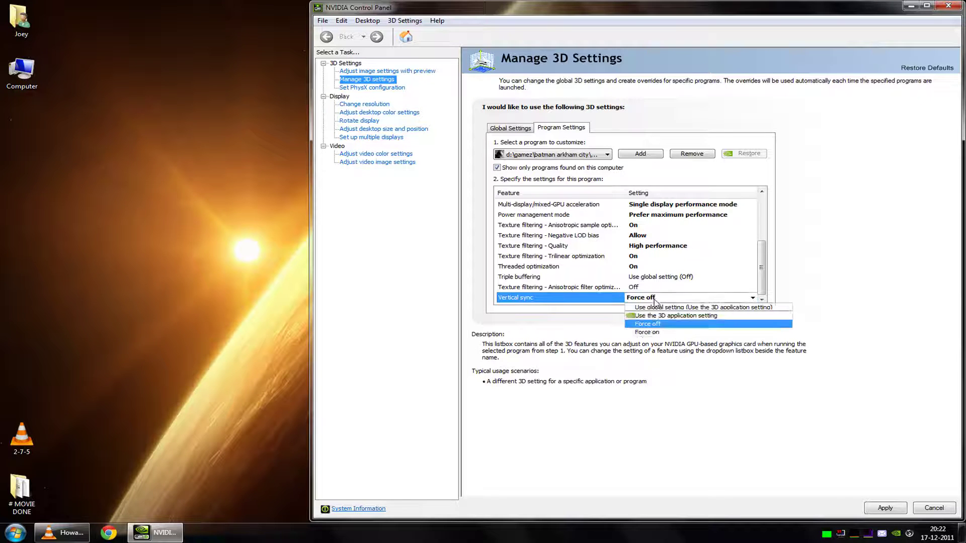
click(661, 333)
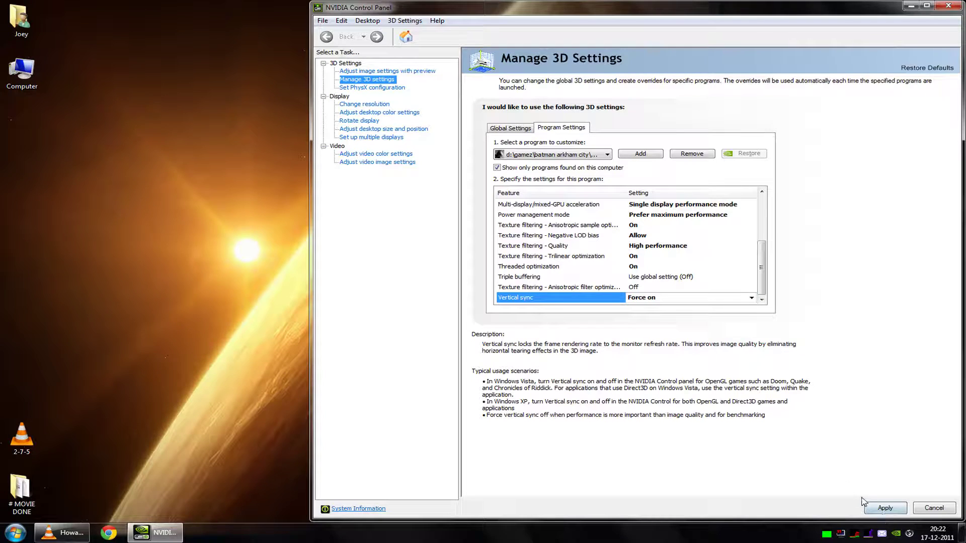
click(884, 508)
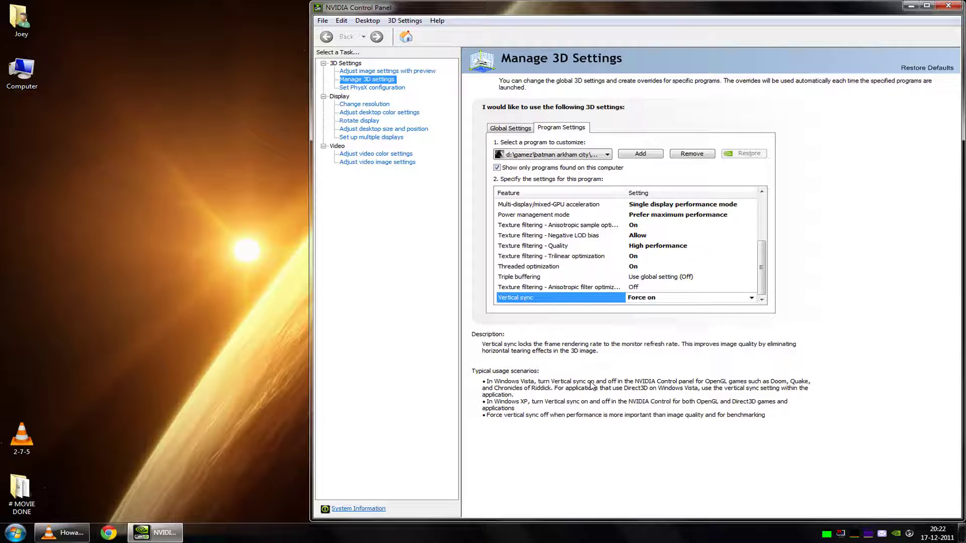
click(152, 116)
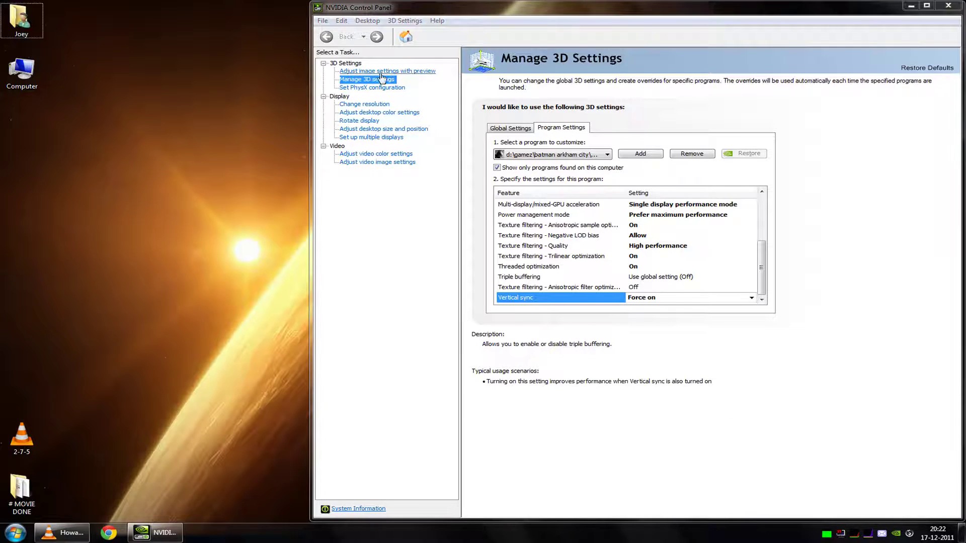
click(402, 154)
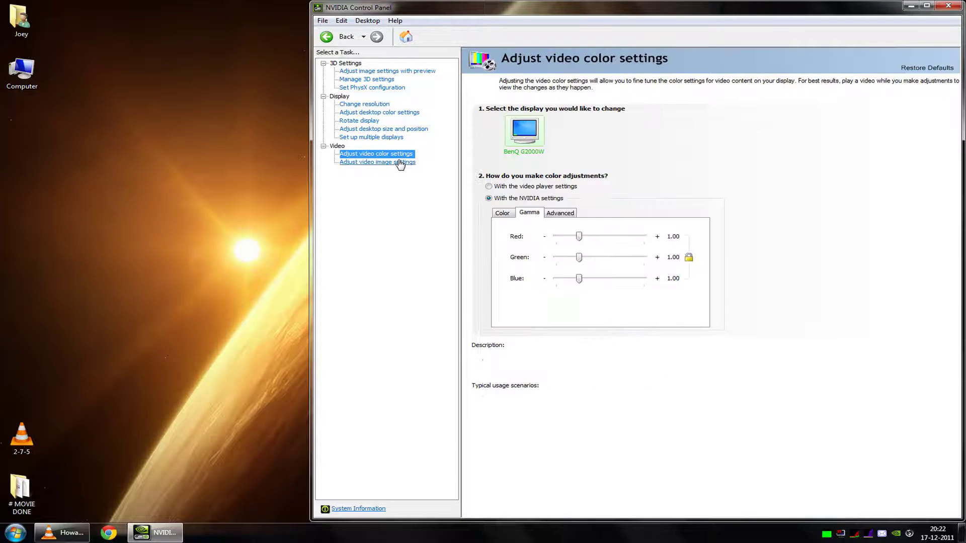
Step: Confirm the refresh rate stays 60Hz in Change resolution, then return to Manage 3D settings
click(401, 162)
click(375, 104)
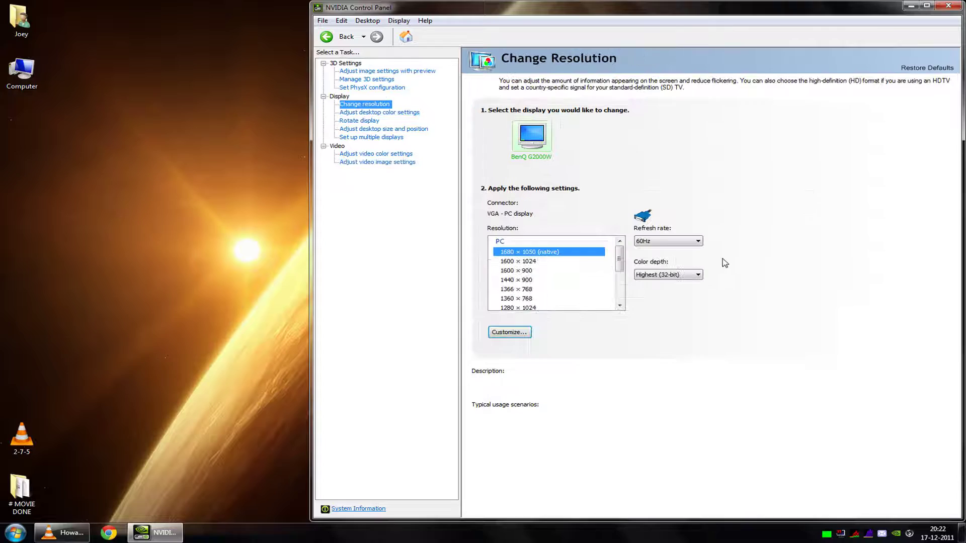
click(544, 254)
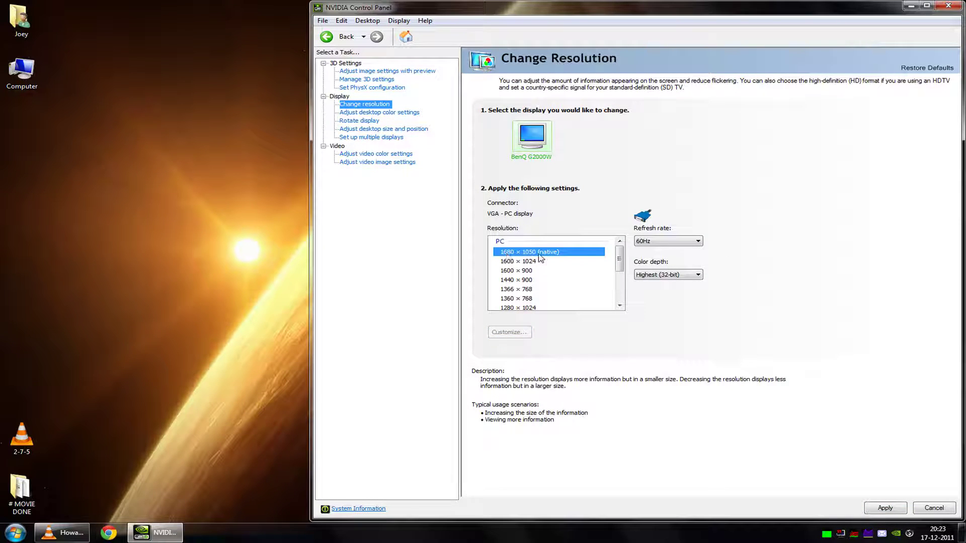
click(675, 242)
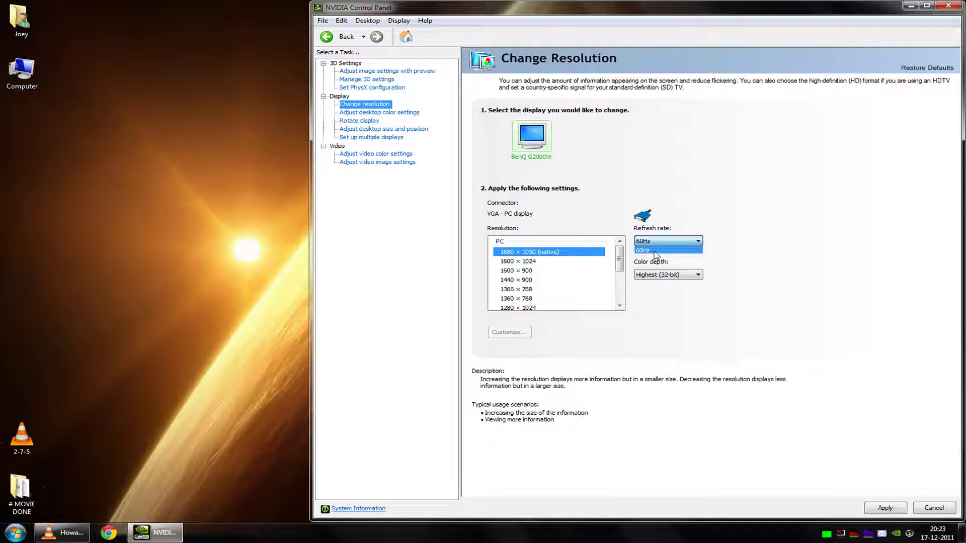
click(655, 252)
click(656, 242)
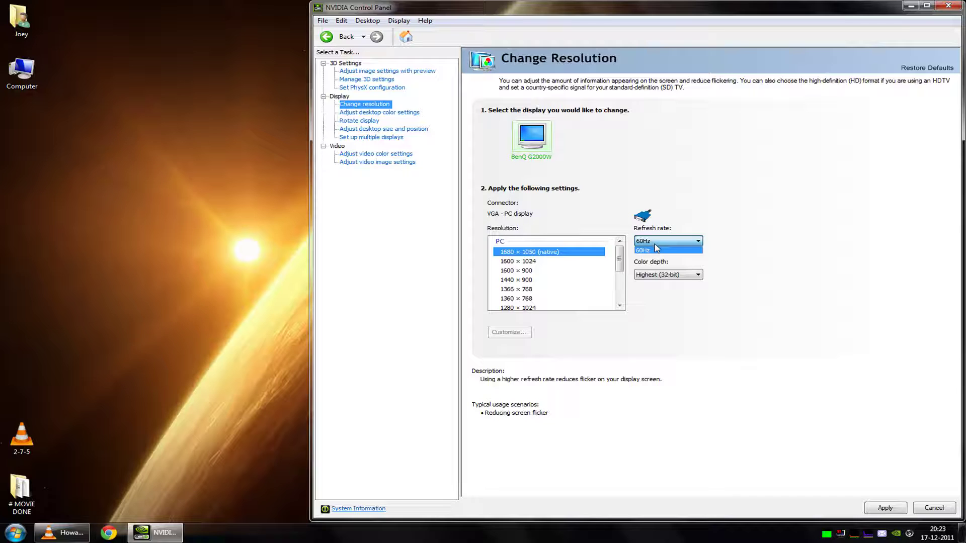
click(656, 250)
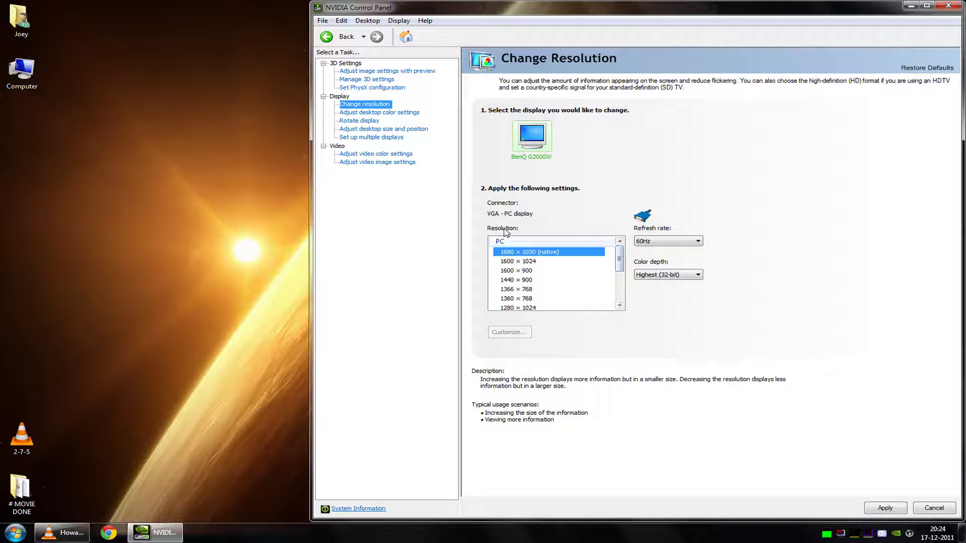
click(367, 80)
Step: Switch Vertical sync from Force on to Force off for Batman Arkham City
click(672, 301)
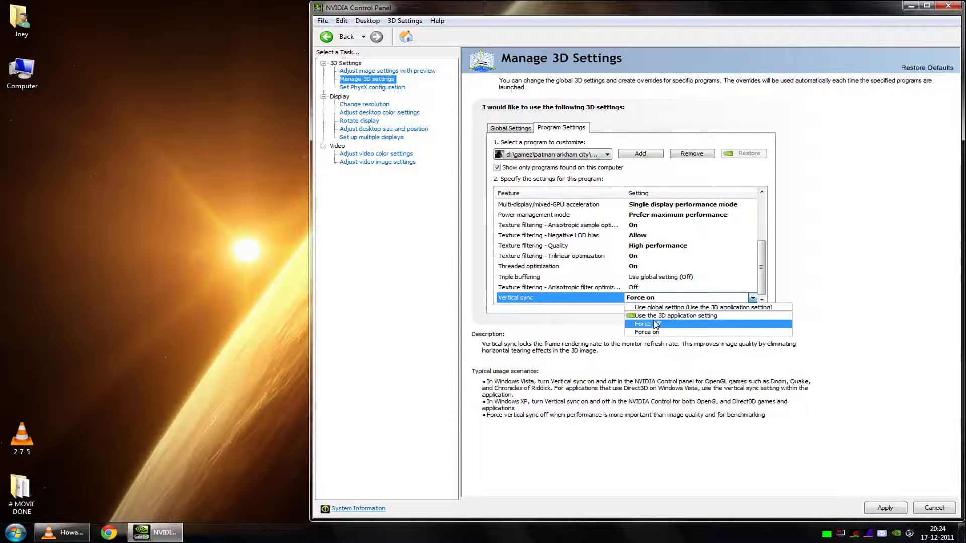
click(669, 325)
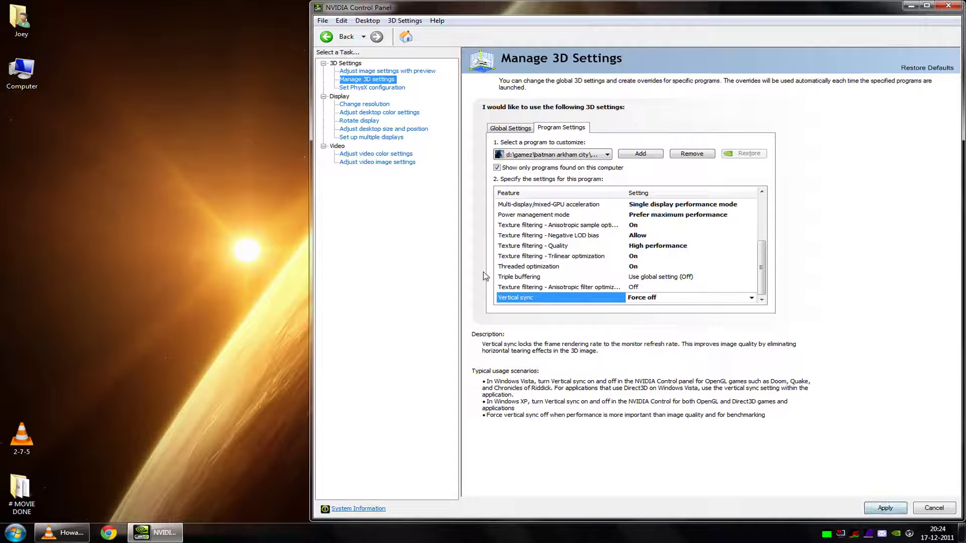